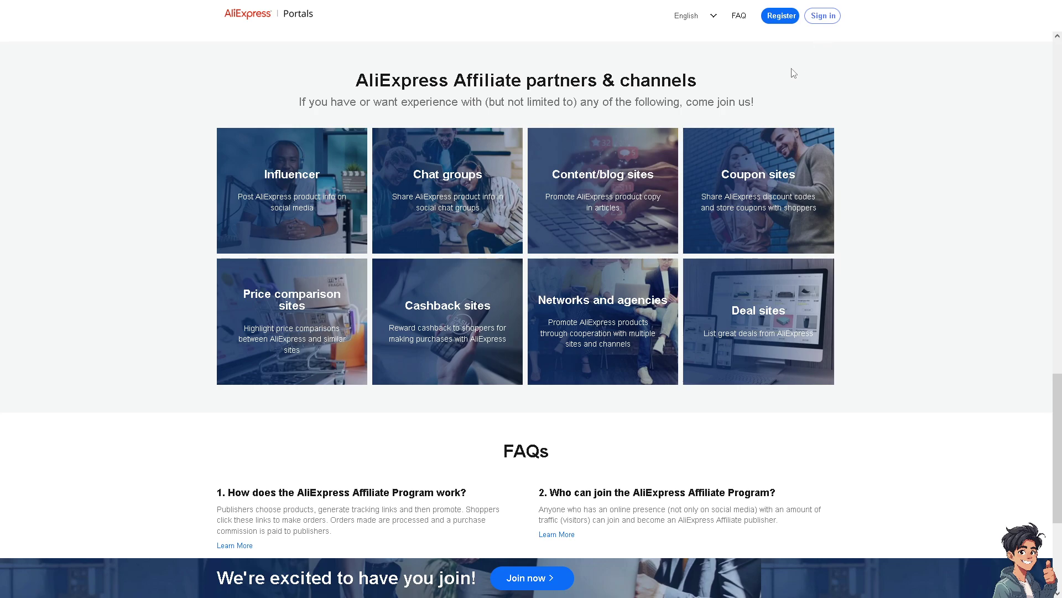
Open the registration for the AliExpress affiliate program
click(781, 16)
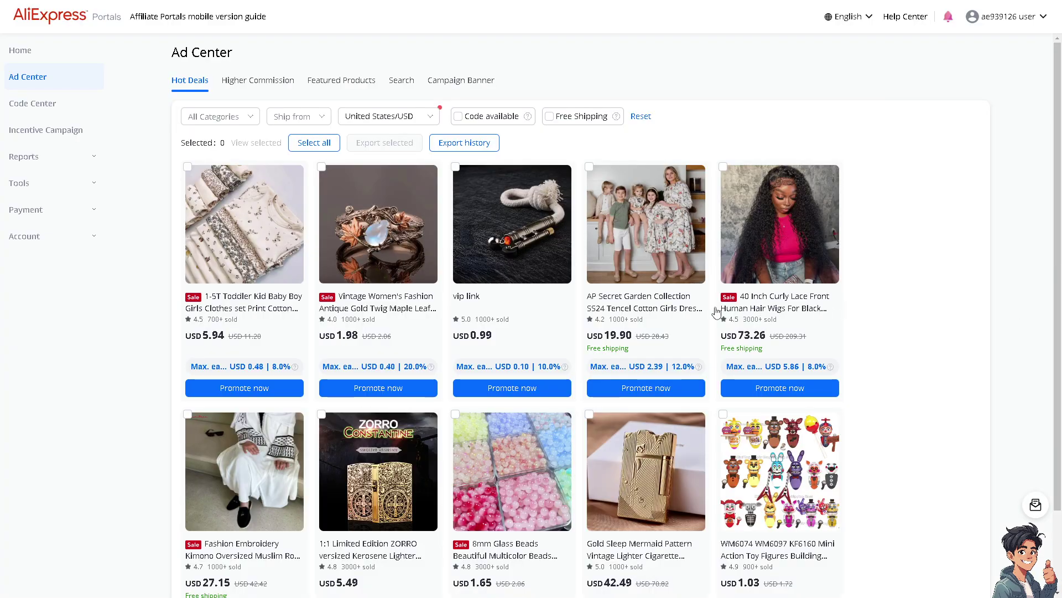
Examine the Hot Deals products in the Ad Center, including their prices and maximum commission rates
scroll(353, 309, down, 1)
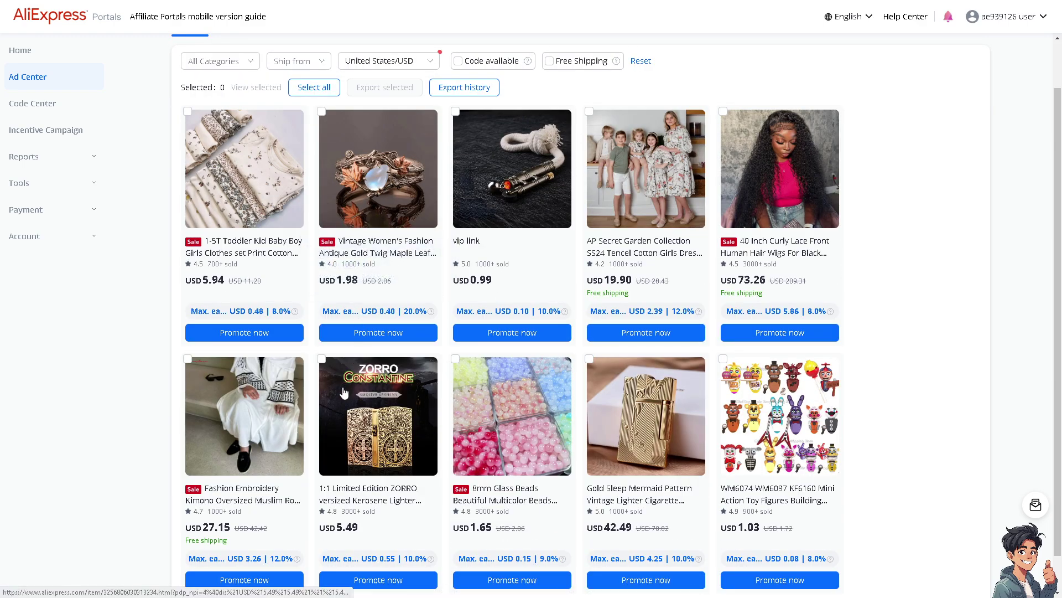
scroll(343, 392, down, 1)
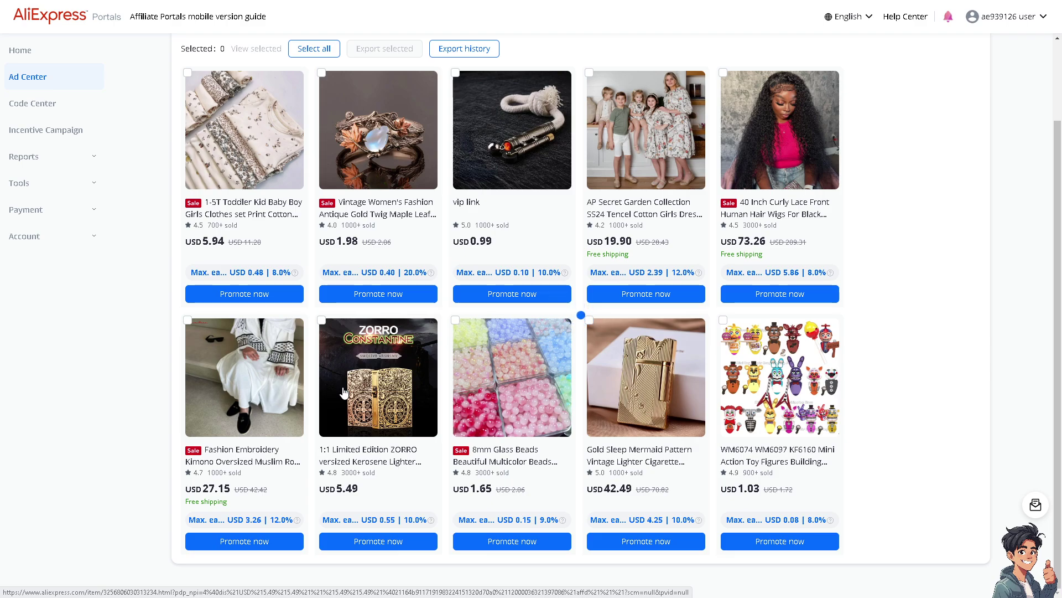
scroll(343, 392, down, 2)
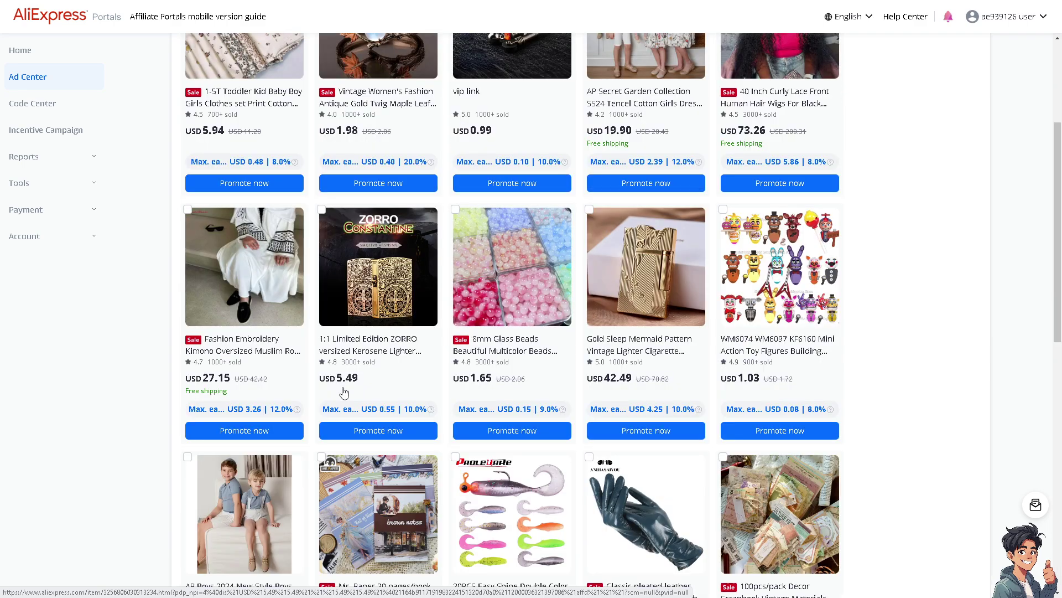
scroll(343, 392, down, 6)
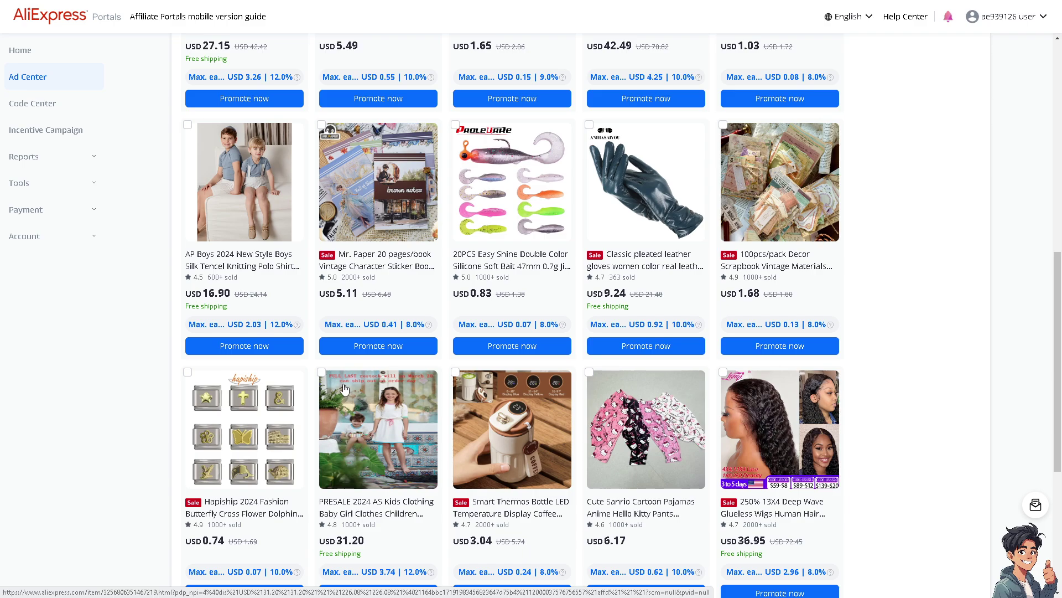
scroll(344, 389, down, 4)
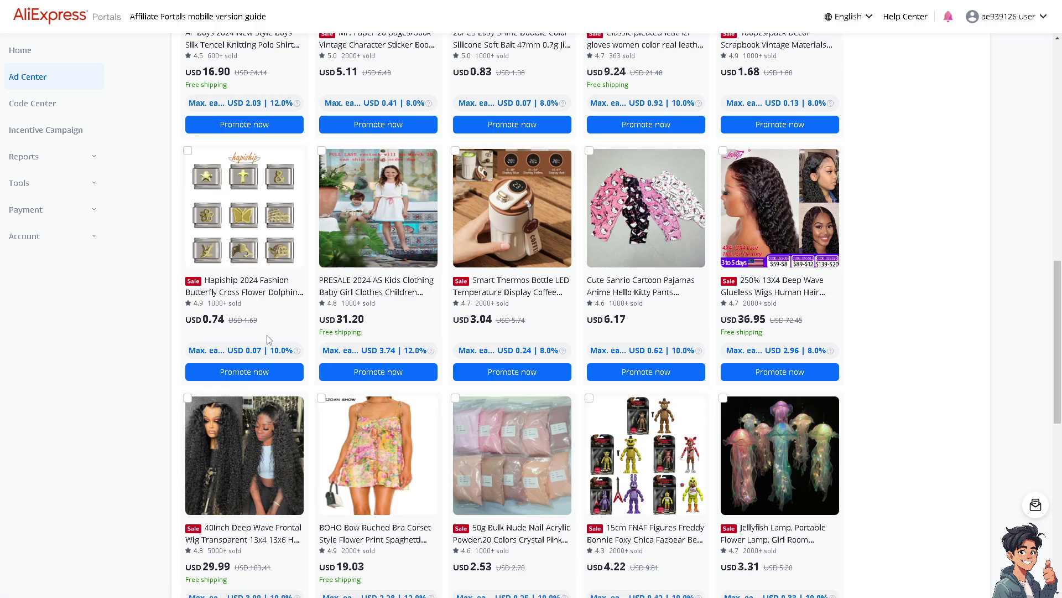
scroll(272, 309, up, 8)
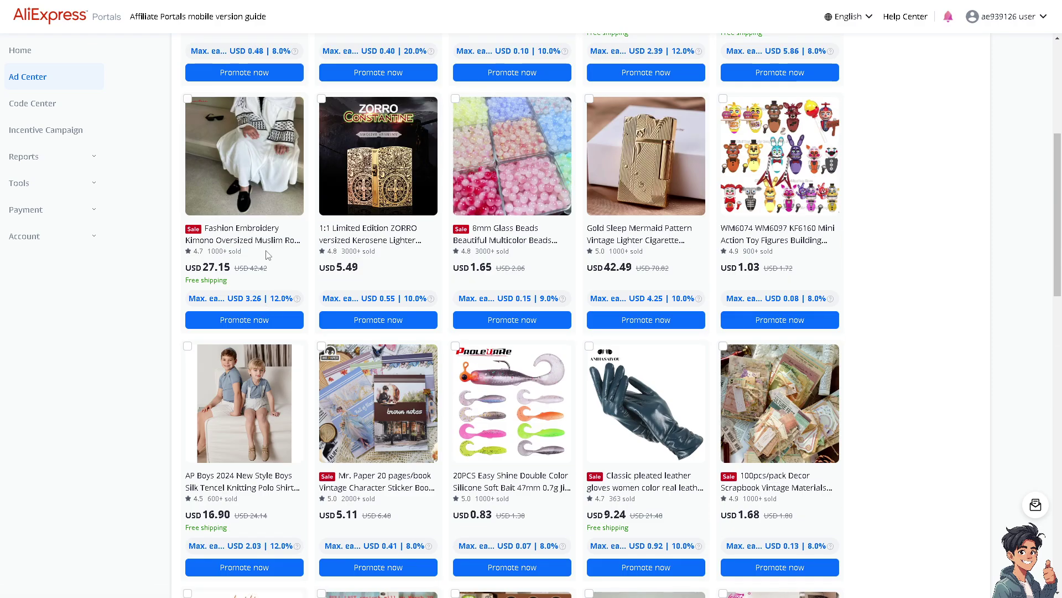
scroll(274, 259, up, 6)
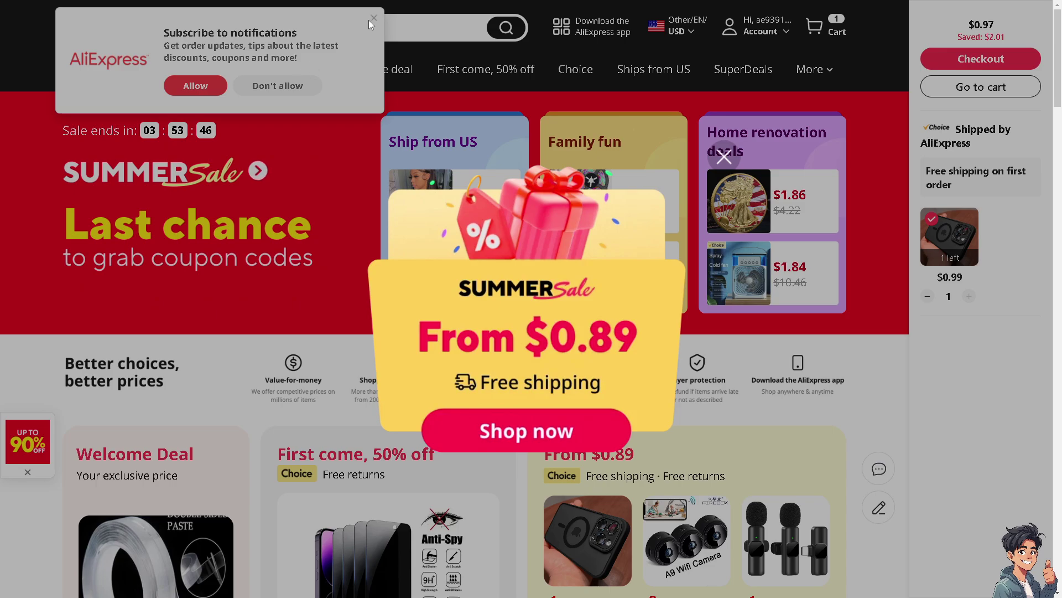
Dismiss the Summer Sale offer on the AliExpress store homepage and decline its notification subscription
click(732, 162)
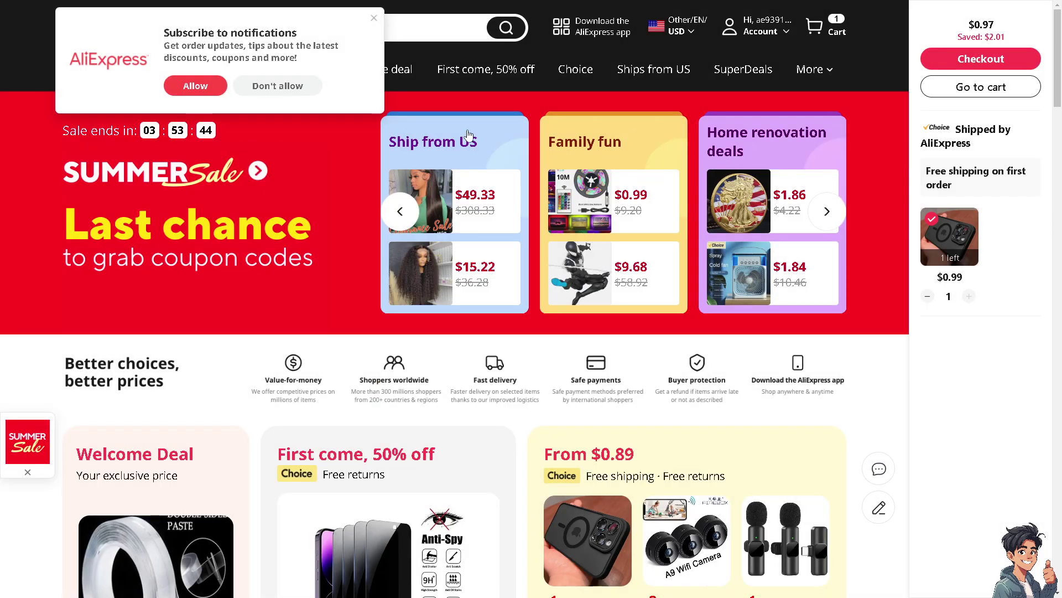
click(289, 88)
Find humidifiers through the store's search suggestions and open the Portable USB Ultrasonic Air Humidifier from the Dofutong Store
click(337, 29)
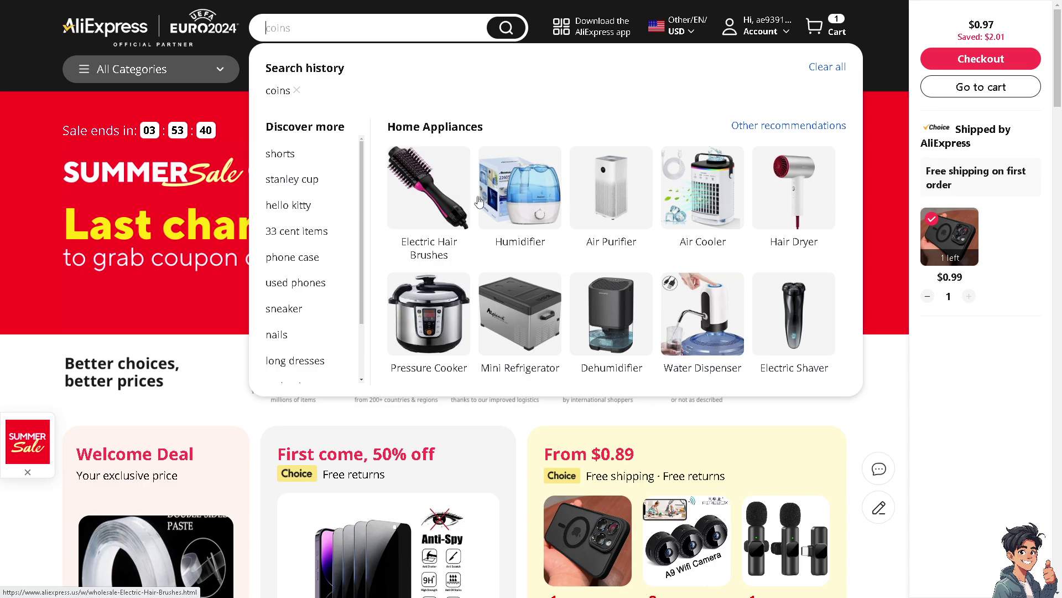
click(538, 216)
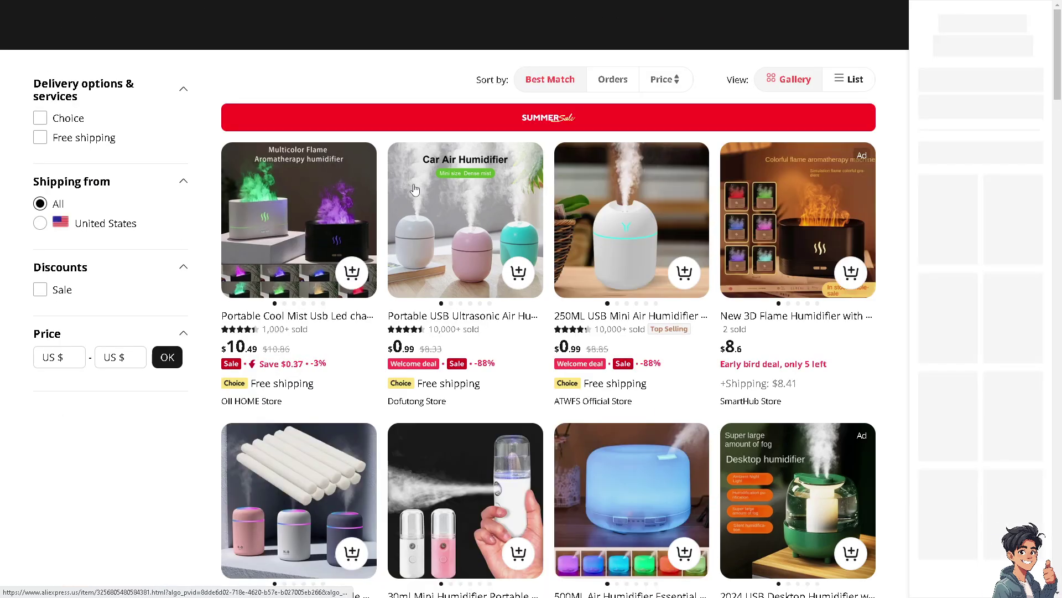
mouse_move(321, 188)
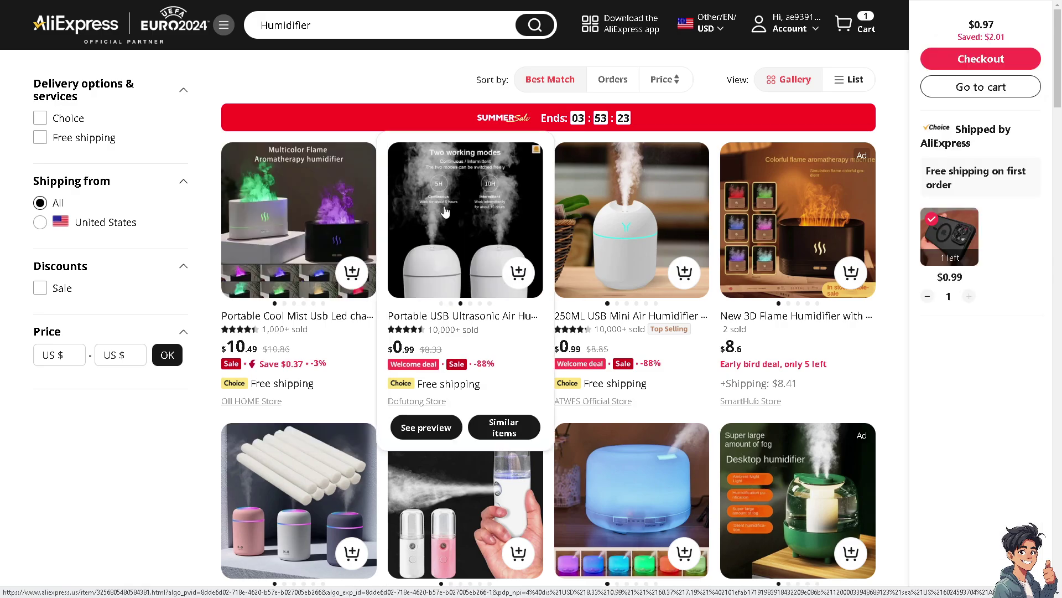
click(447, 209)
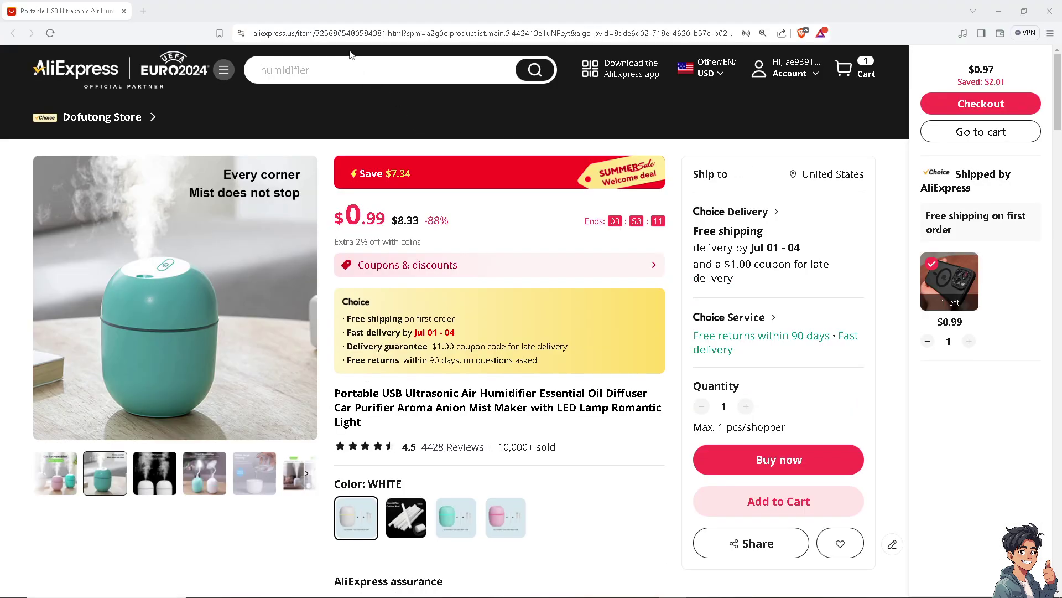
Copy the full web address of the humidifier's product page
click(350, 33)
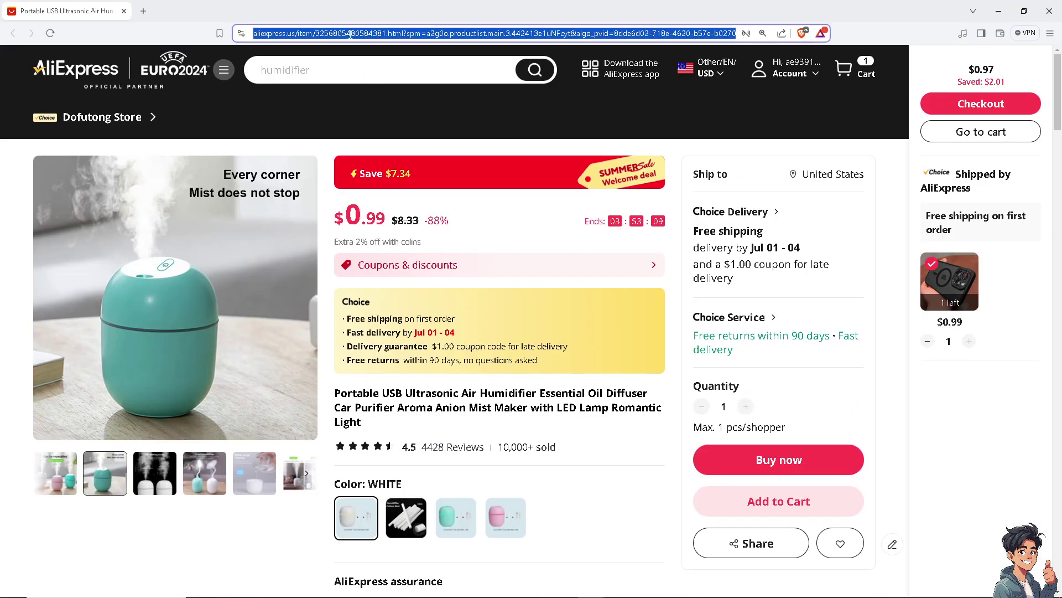
right_click(350, 34)
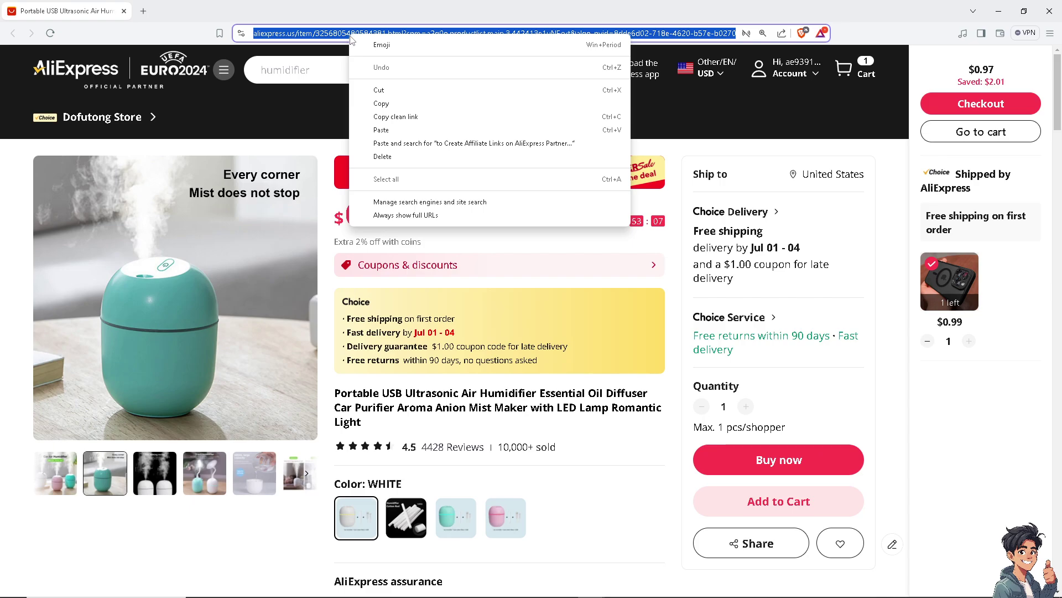
click(382, 103)
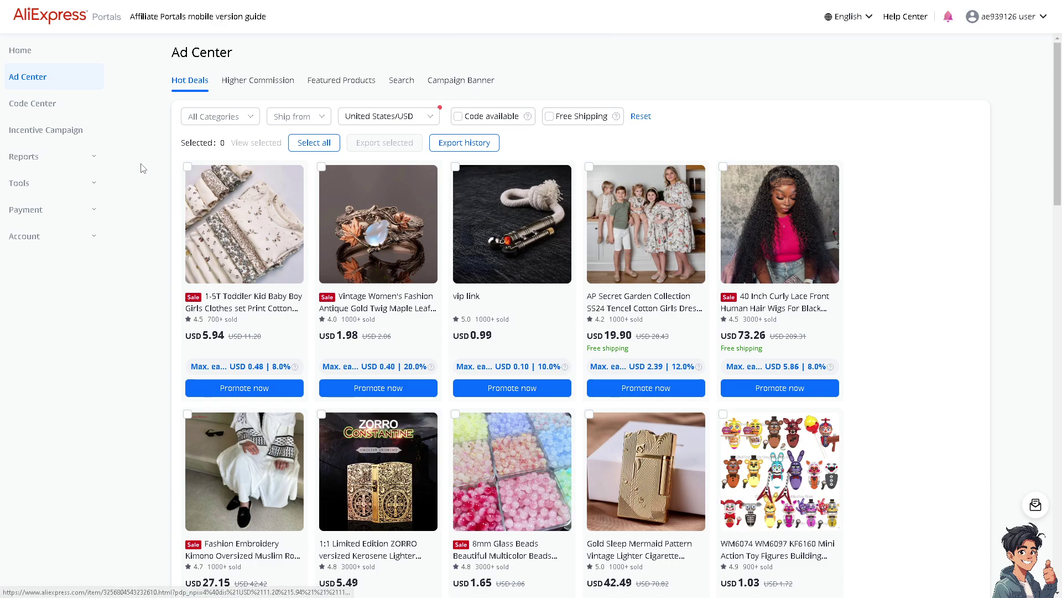
Open the Link Generator in AliExpress Portals and paste the copied product address as the page's URL
click(78, 187)
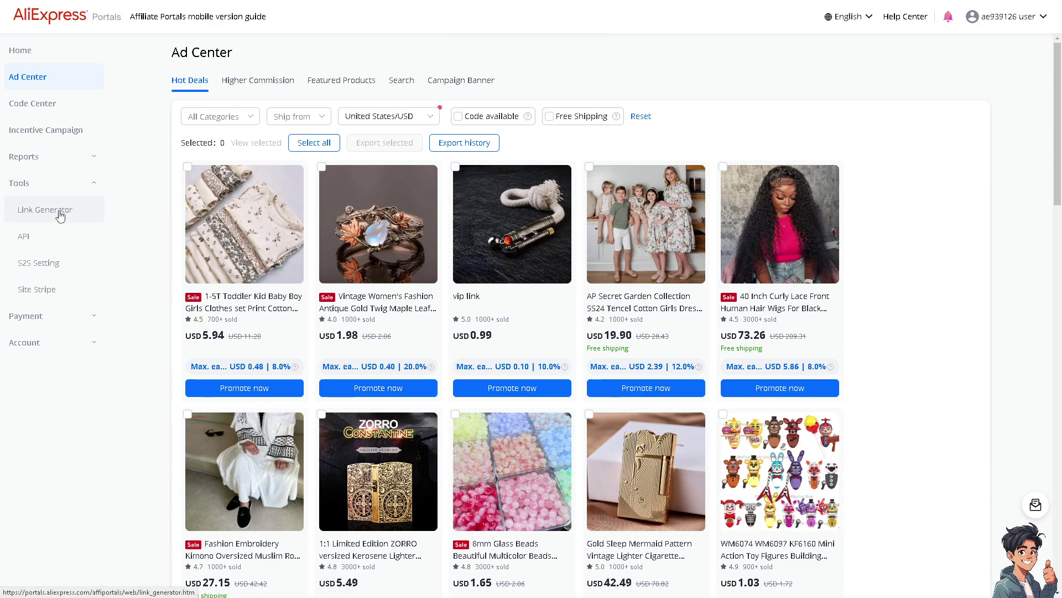
click(77, 221)
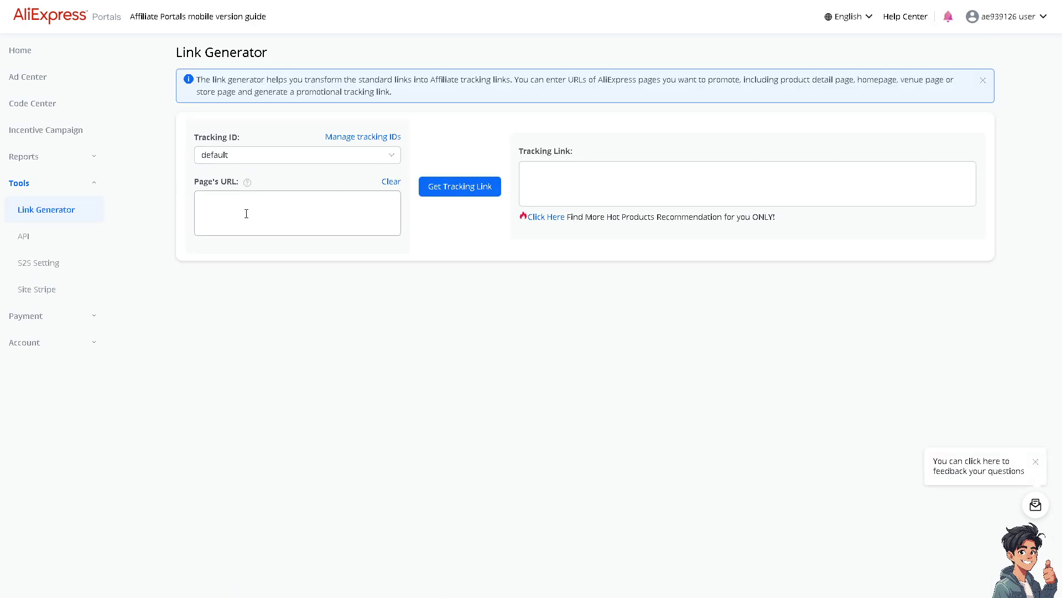
click(229, 213)
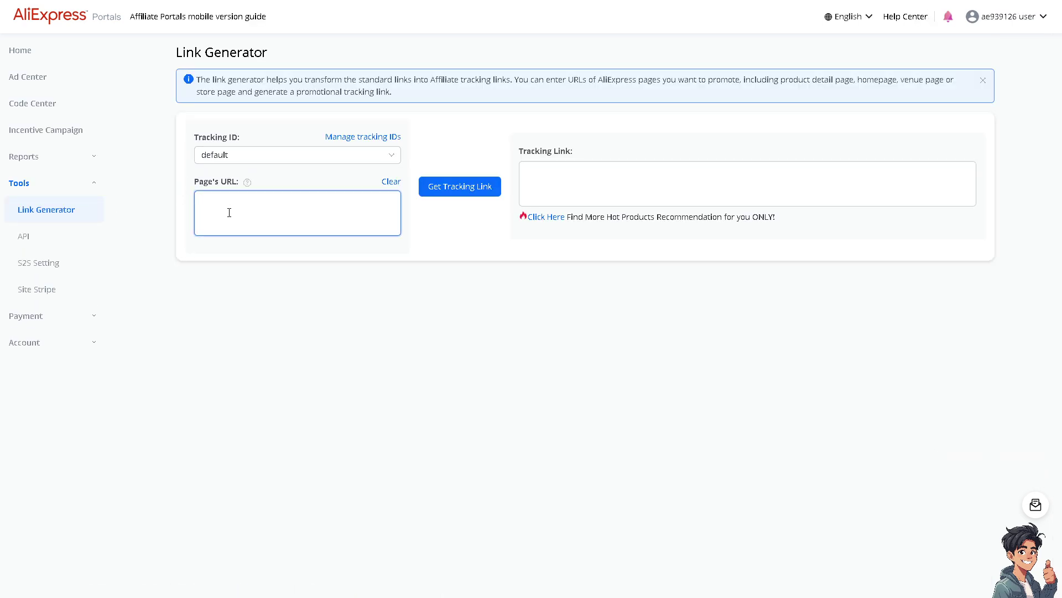
right_click(229, 210)
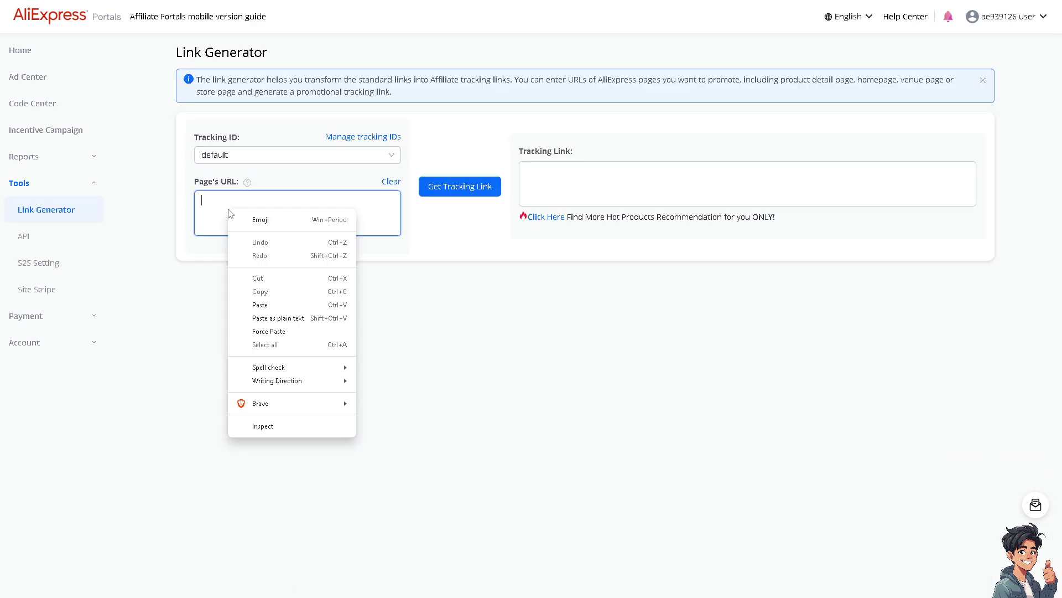
click(260, 303)
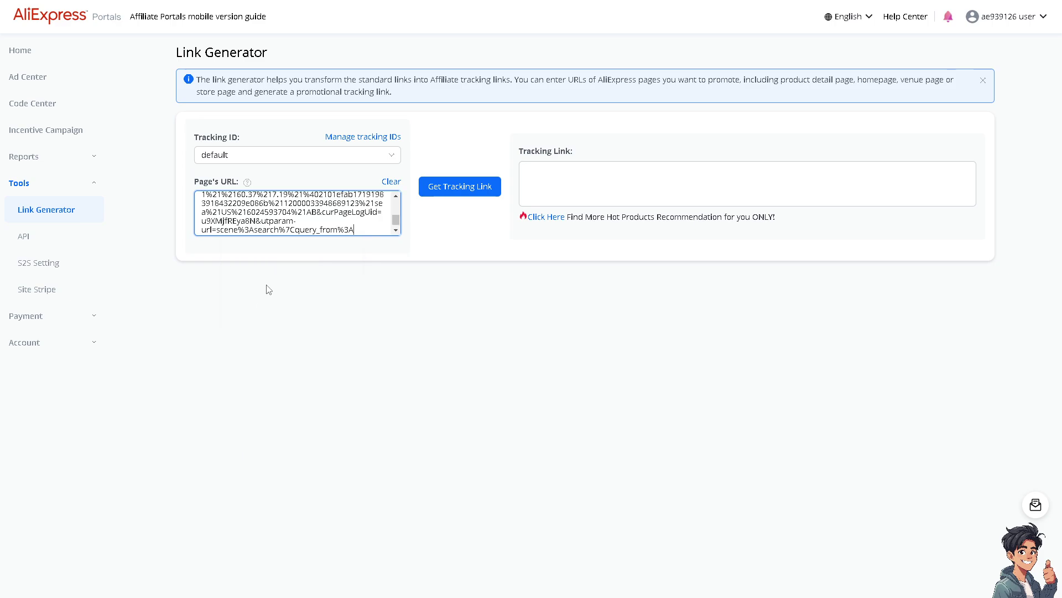
Generate the affiliate tracking link for the pasted product page and copy the resulting link
click(457, 193)
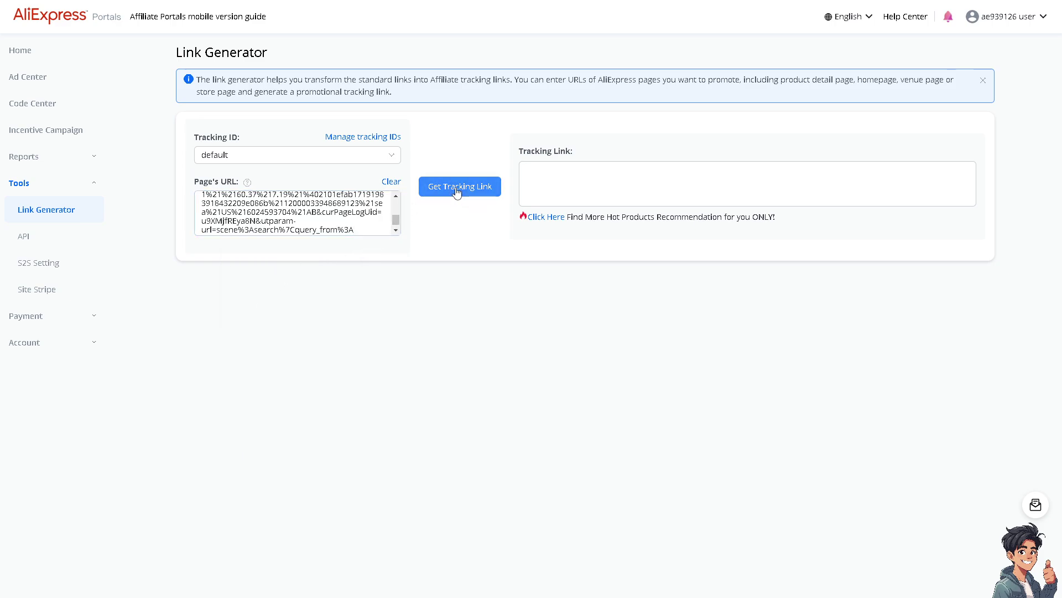
click(654, 191)
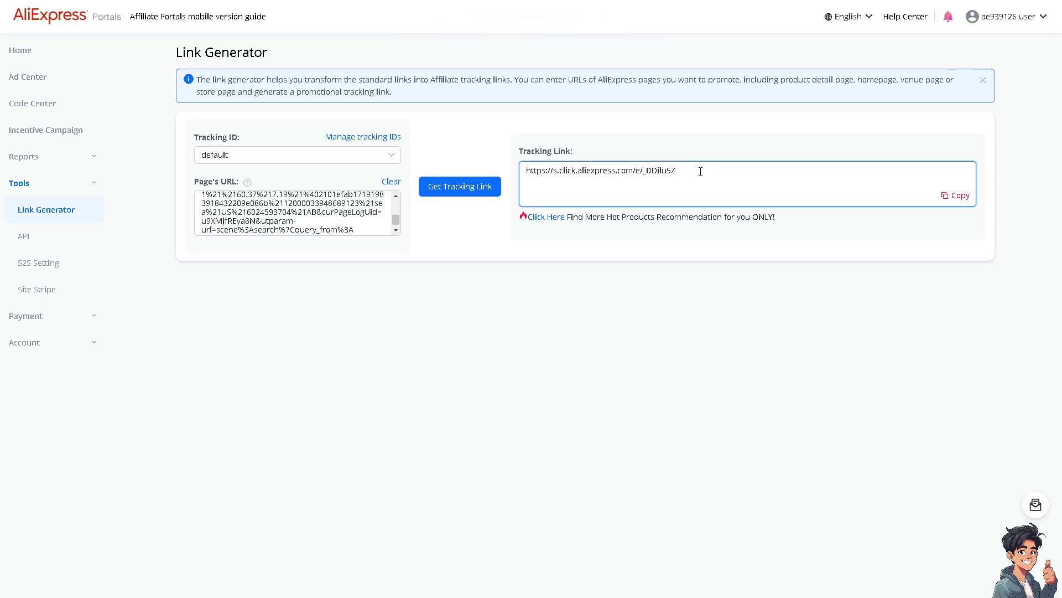
drag(700, 172, 517, 175)
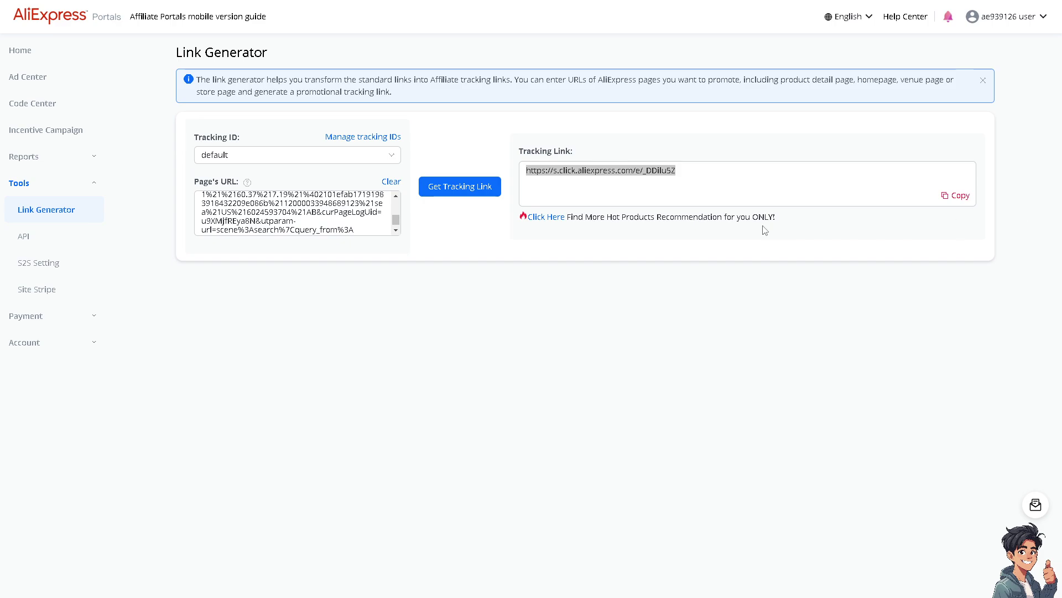
click(966, 197)
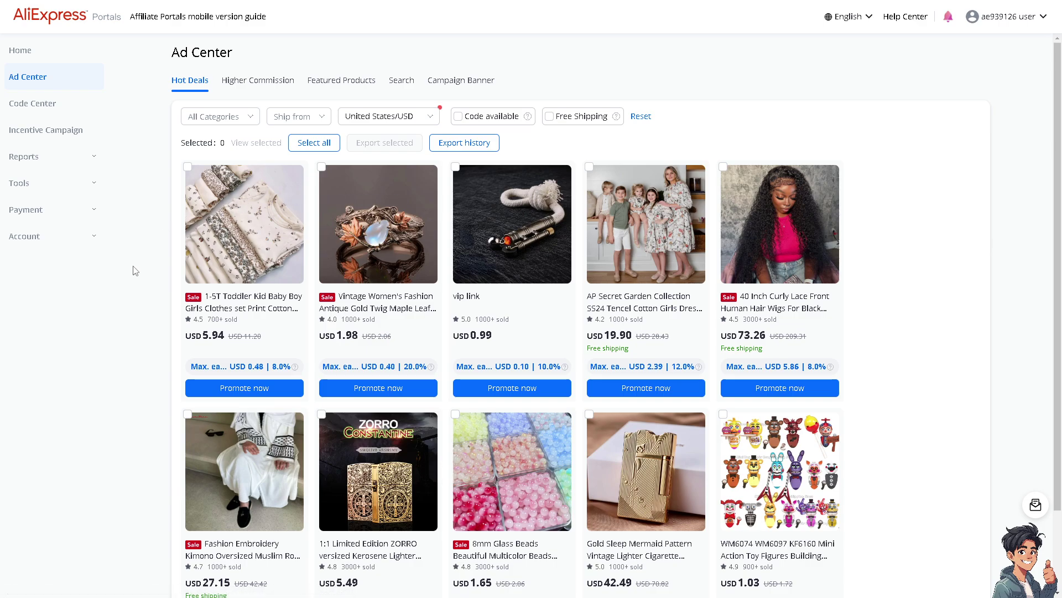
View the Ad Center's Higher Commission offers and its Featured Products
click(249, 82)
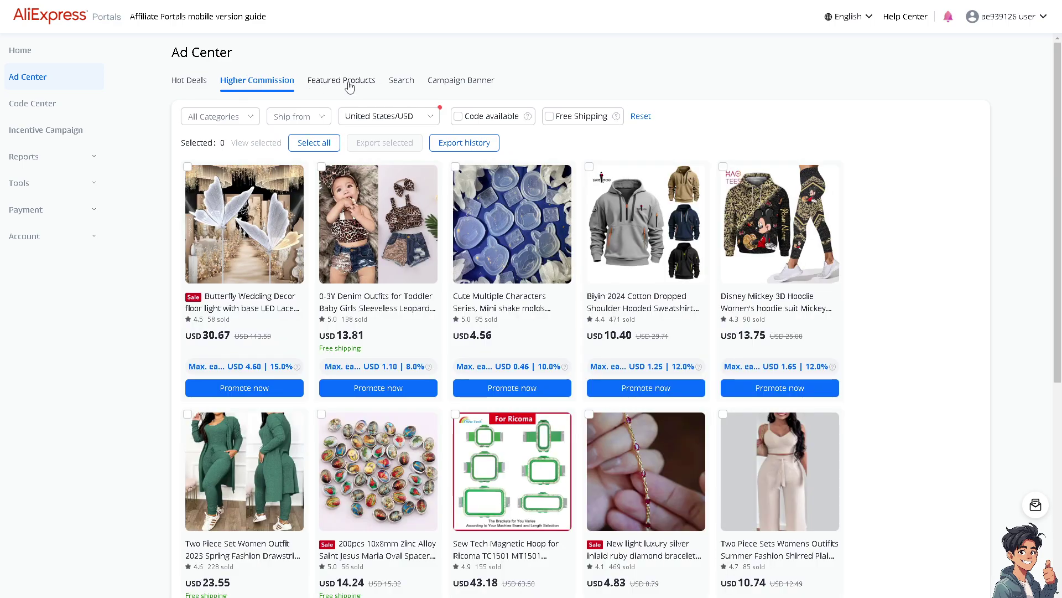
click(349, 82)
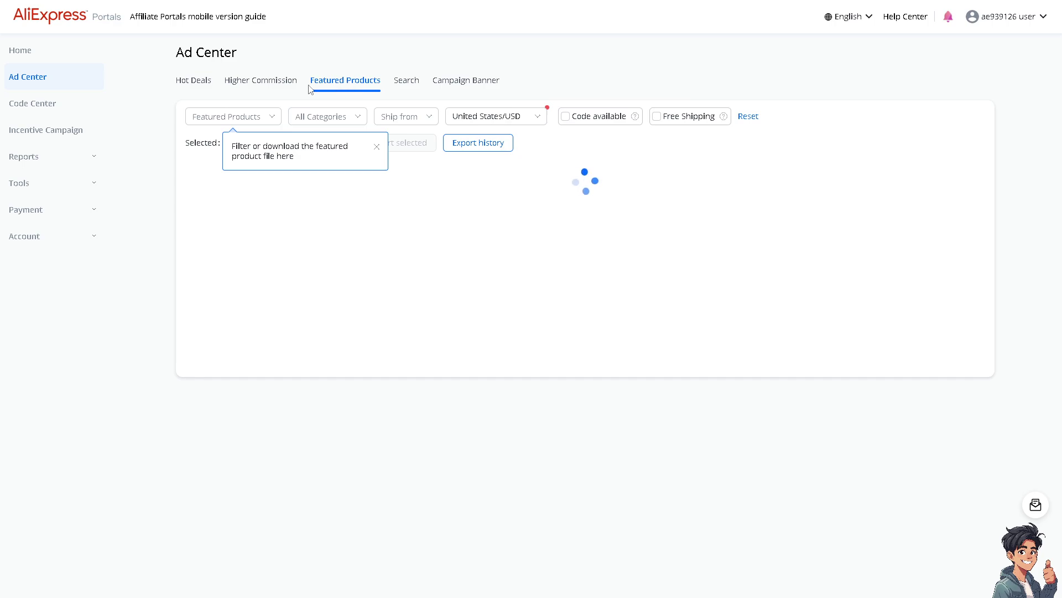
Open the Disney Mickey 3D Hoodie suit from the Higher Commission offers and review its options, description and size charts
click(255, 81)
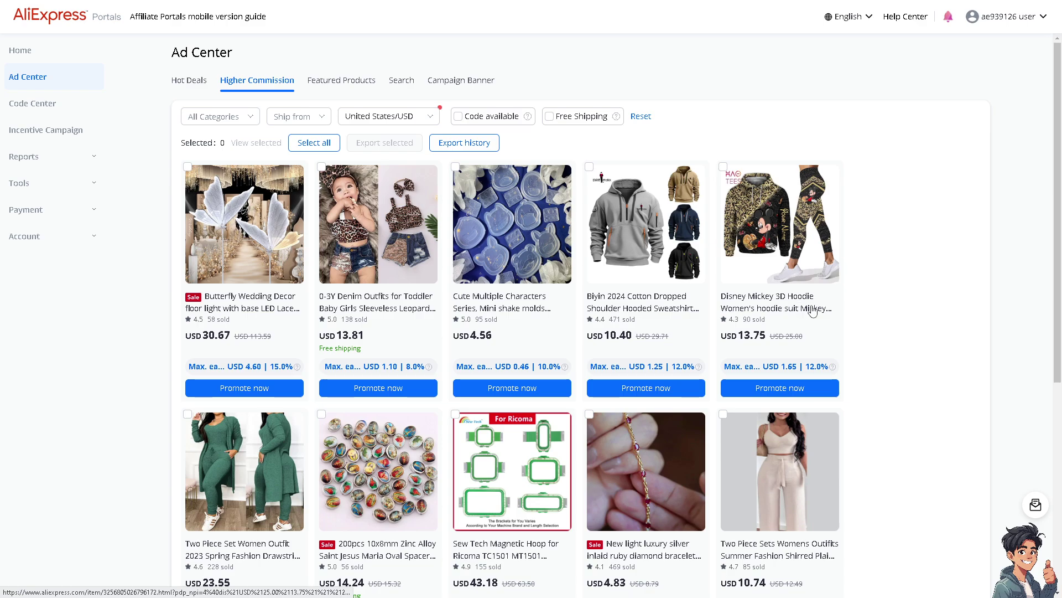
click(759, 295)
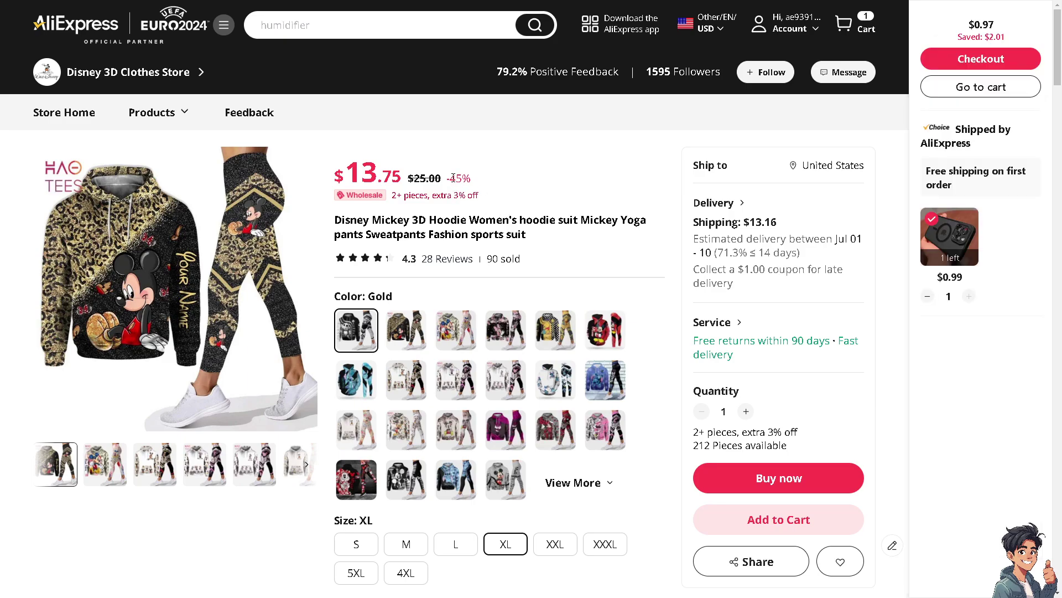
scroll(379, 198, down, 10)
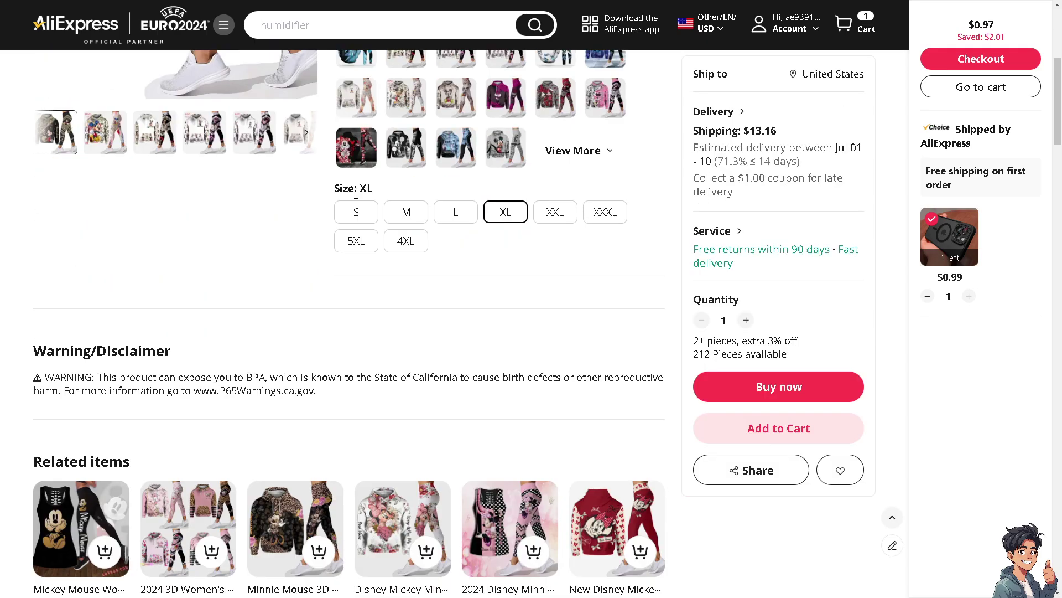
scroll(356, 198, down, 10)
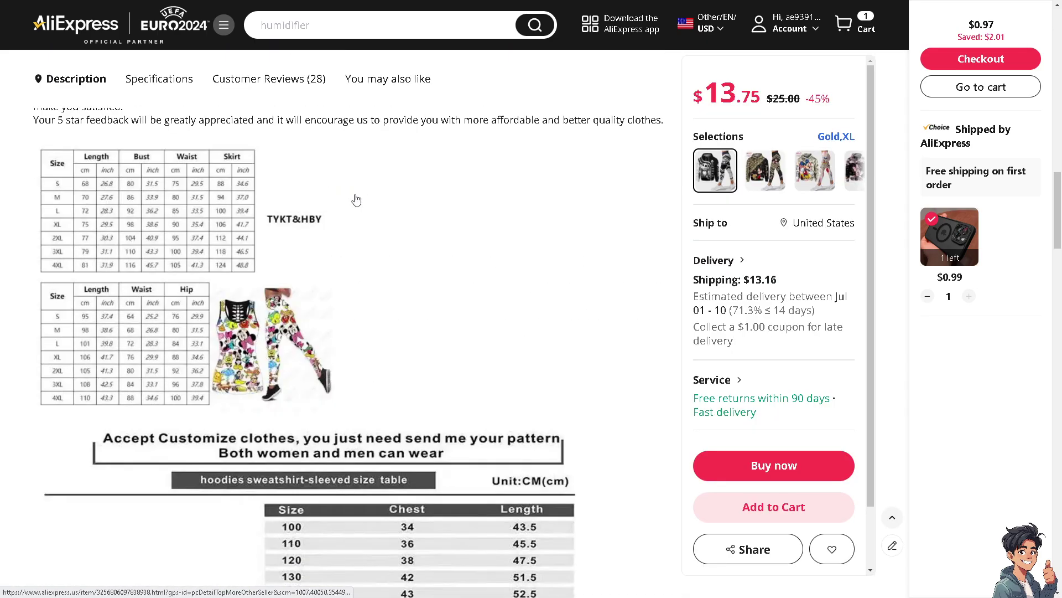
scroll(354, 194, down, 3)
scroll(356, 193, up, 20)
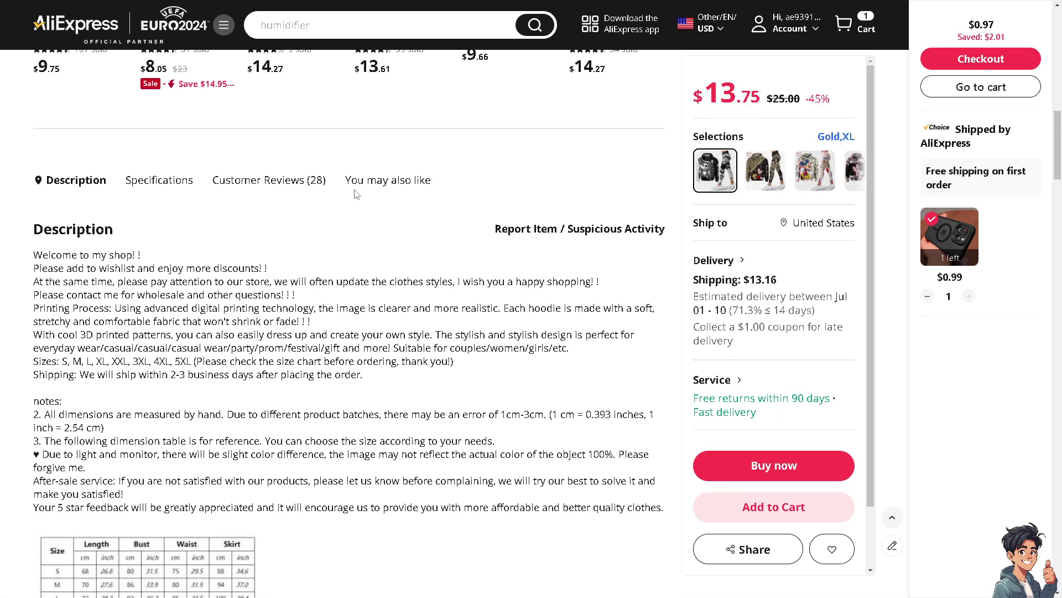
scroll(356, 193, up, 7)
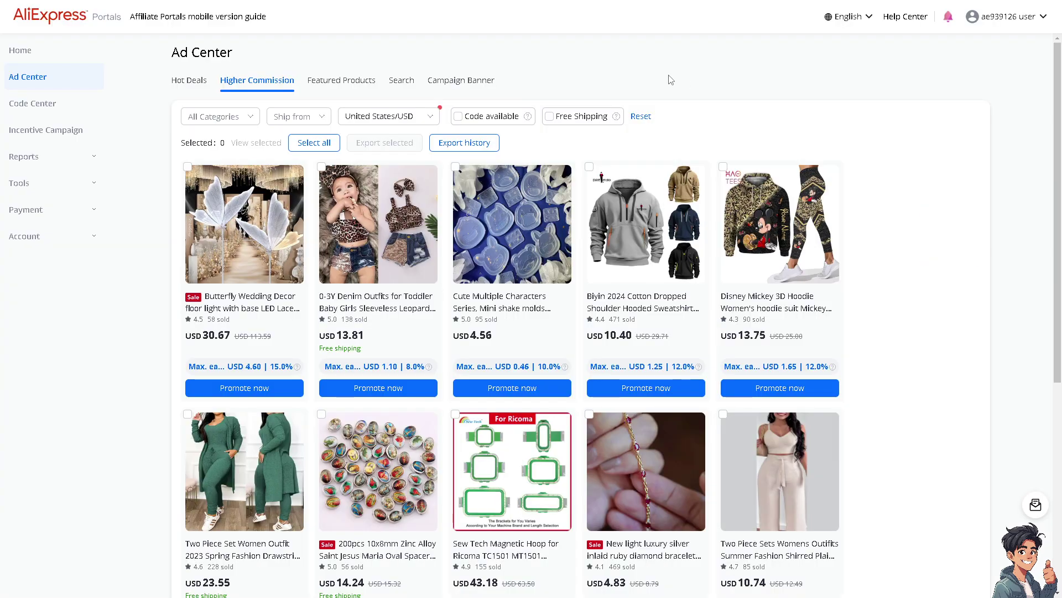
Return to the Portals home dashboard and open the Traffic Report
click(31, 54)
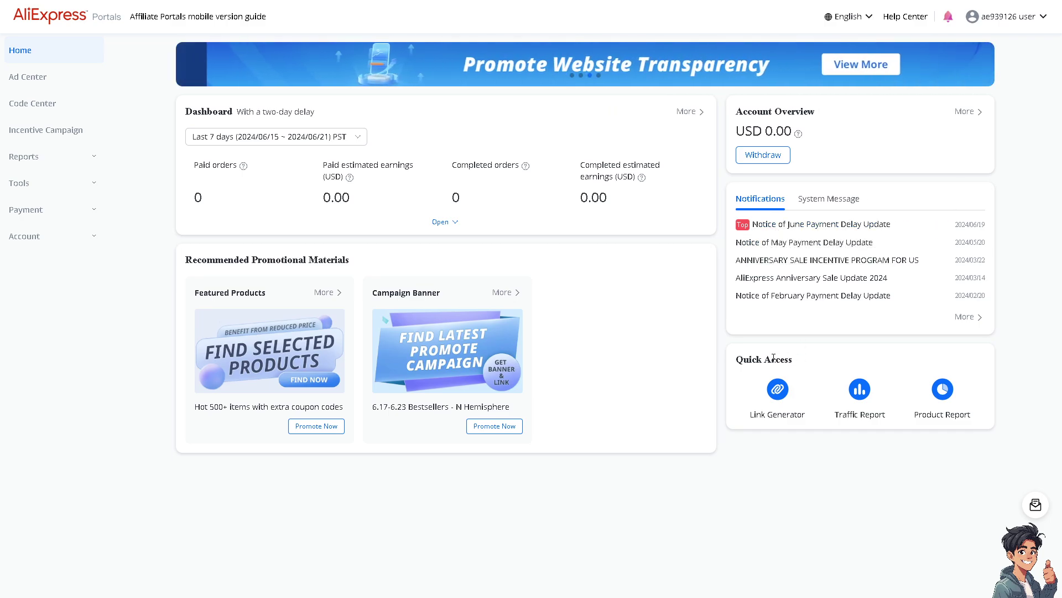
click(860, 391)
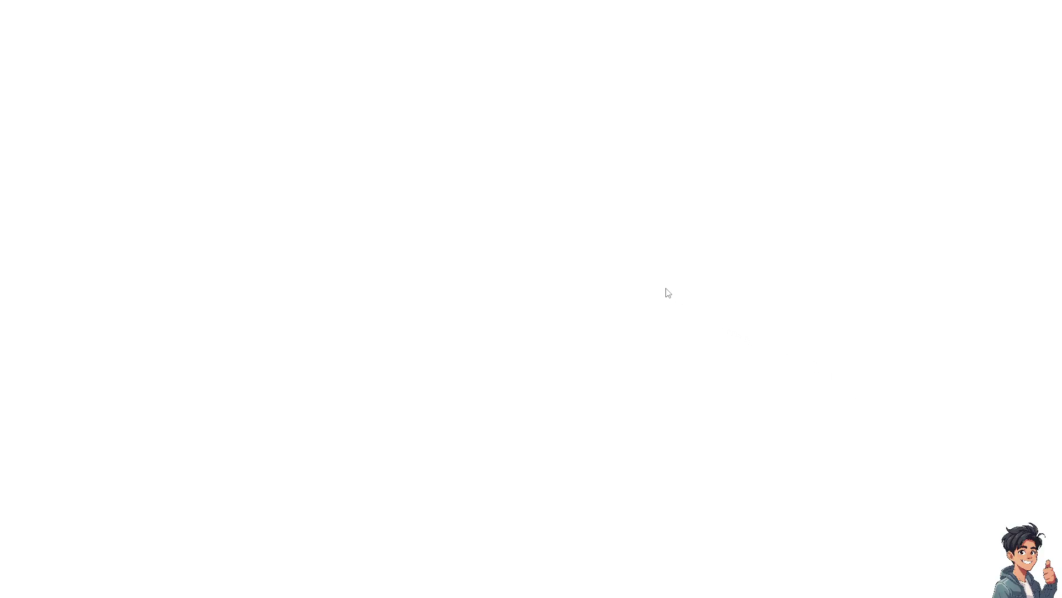